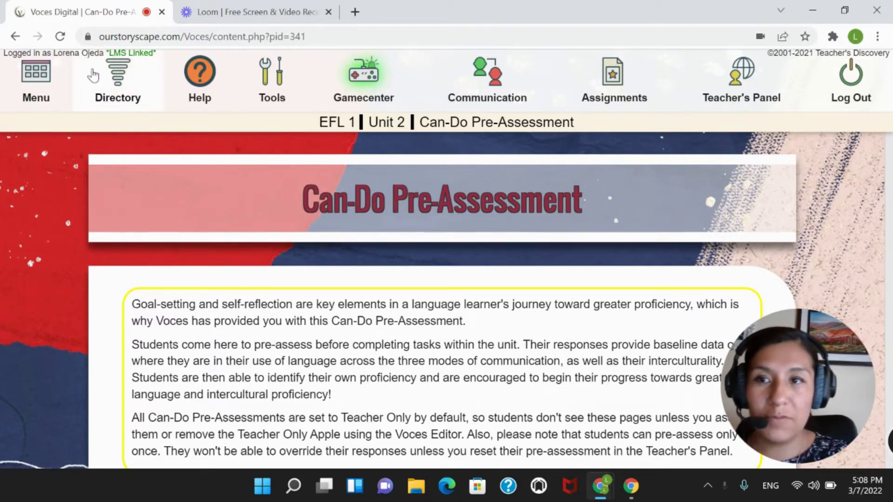
Highlight and then clear the 'LMS Linked' status text, and bring up the Teacher's Panel dropdown
left_click_drag(107, 55, 151, 54)
left_click(147, 55)
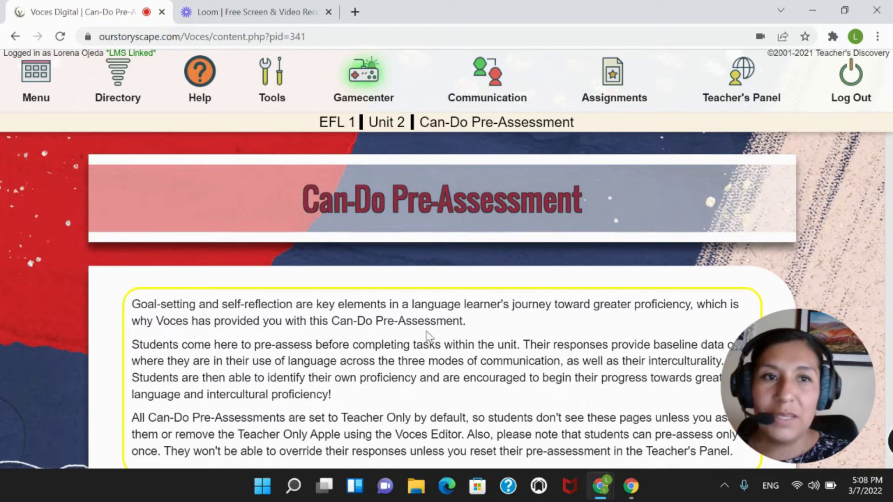
mouse_move(769, 113)
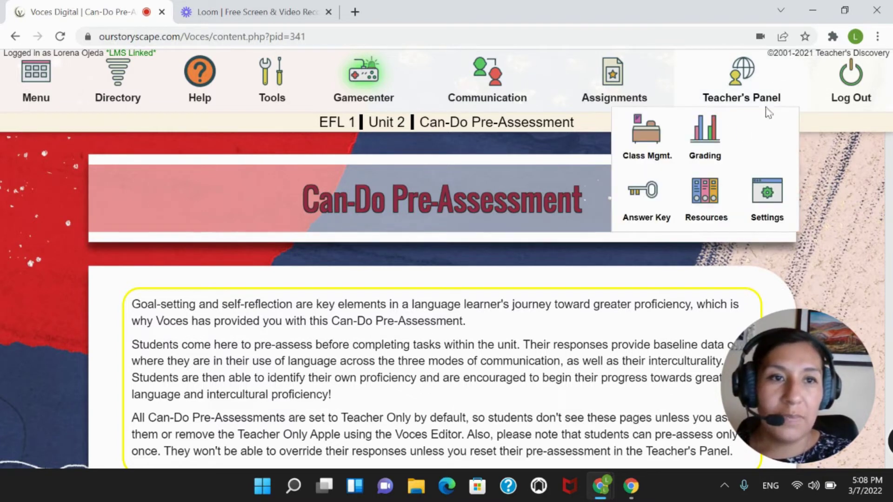
Show Group 2 in Grading's Resultados de la Actividad and check resyncs, finding 0 needed
left_click(706, 137)
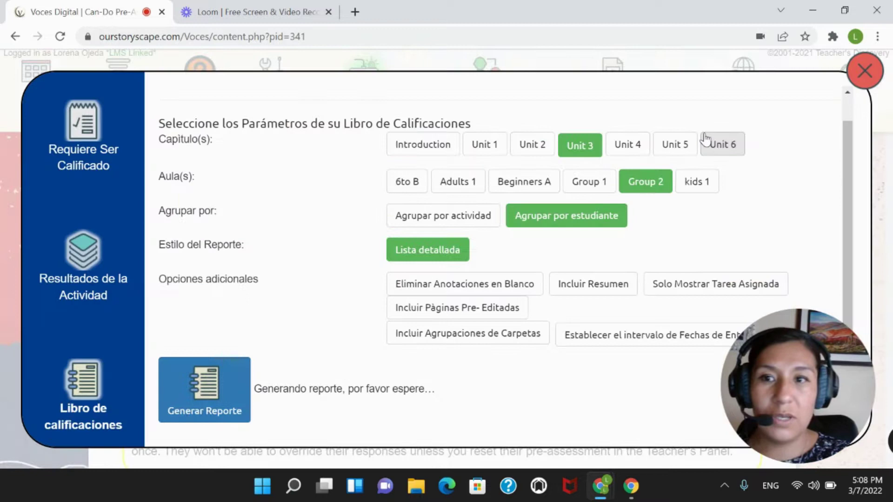
left_click(64, 272)
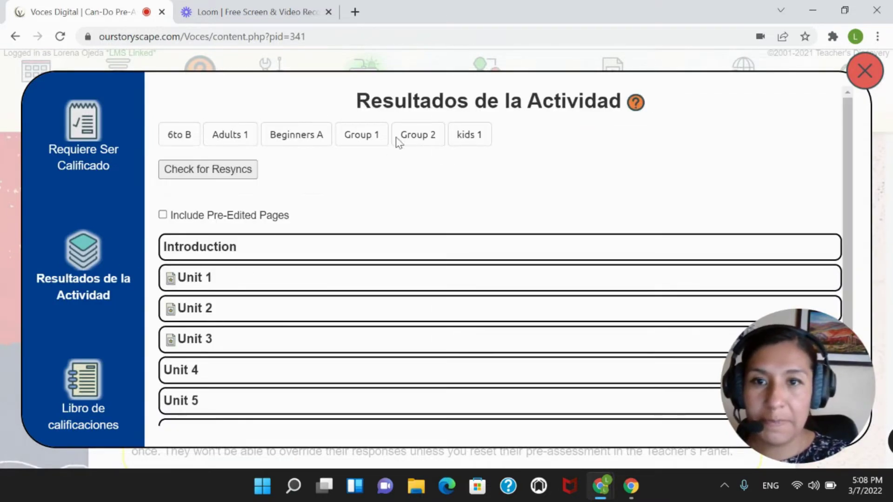
left_click(421, 139)
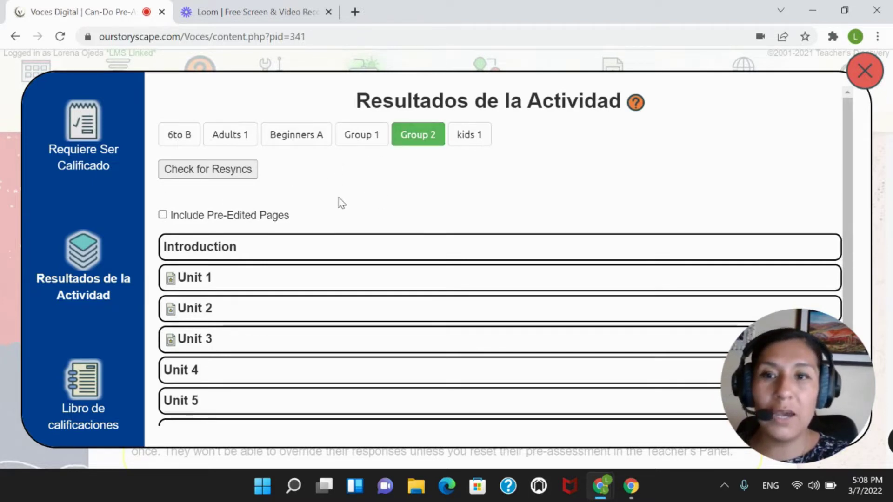
left_click(191, 176)
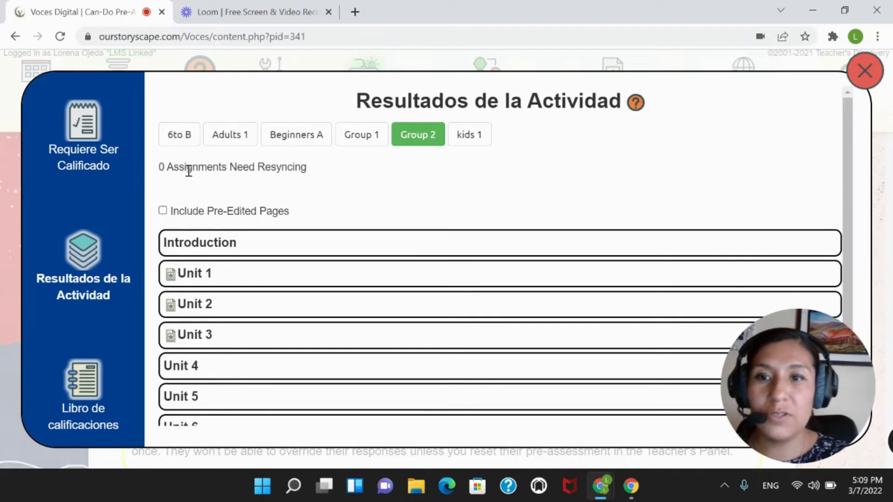
left_click_drag(845, 191, 843, 237)
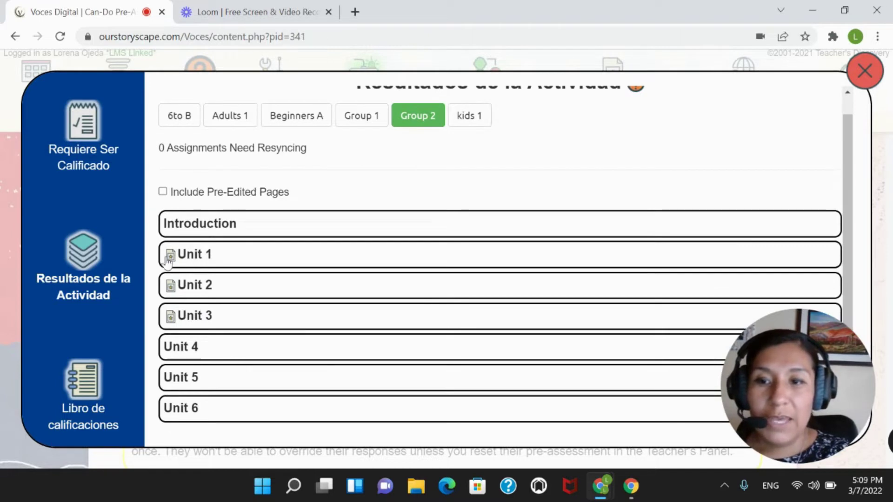
Expand Unit 2 > Culture and Connections > Interviews and sync Milo and Jack's grades to the LMS
left_click(206, 284)
left_click_drag(848, 235, 841, 320)
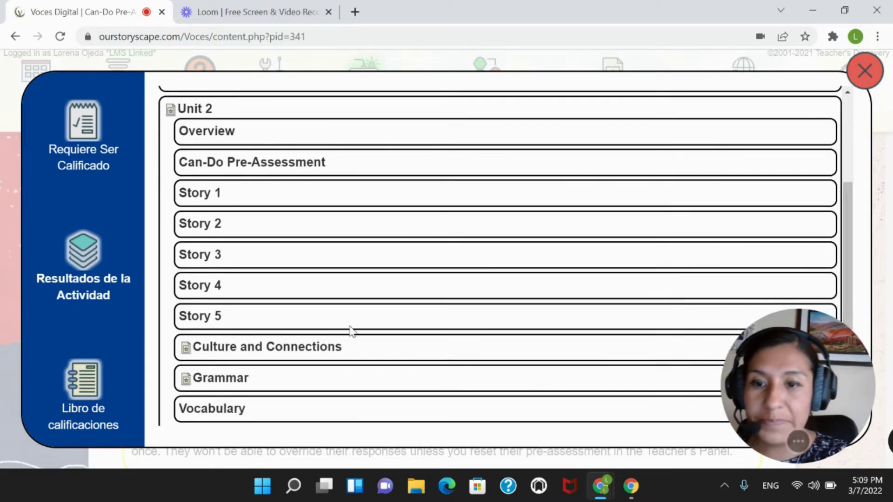
left_click(241, 353)
left_click_drag(845, 257, 844, 315)
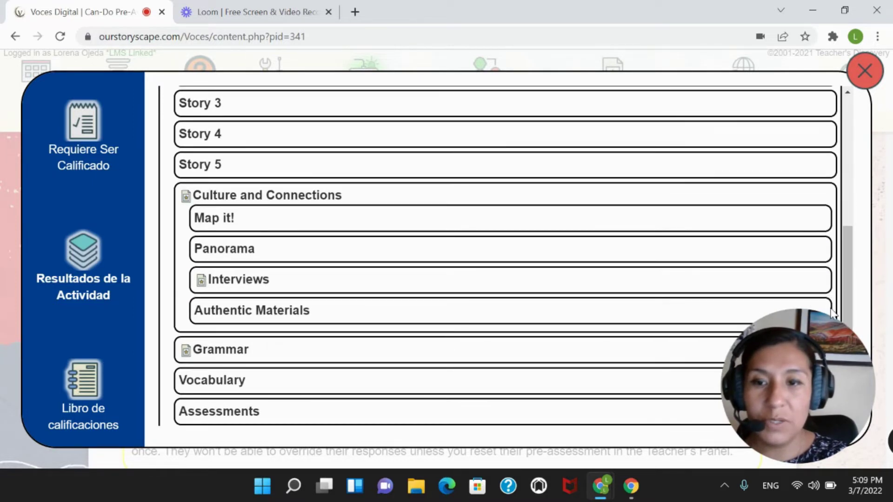
left_click(241, 278)
left_click(251, 303)
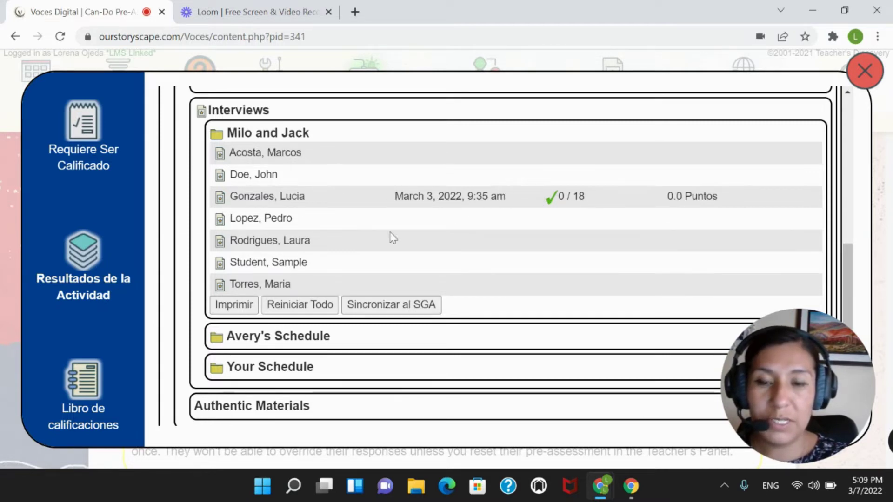
left_click(386, 306)
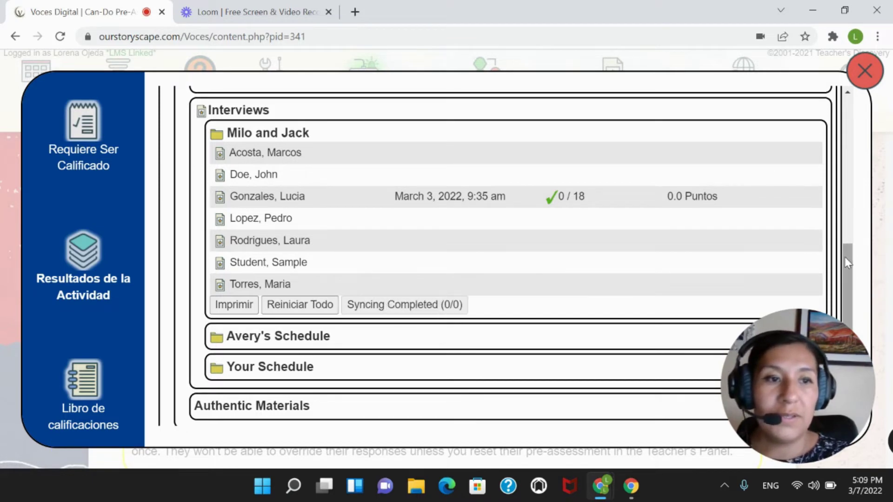
left_click_drag(845, 256, 839, 158)
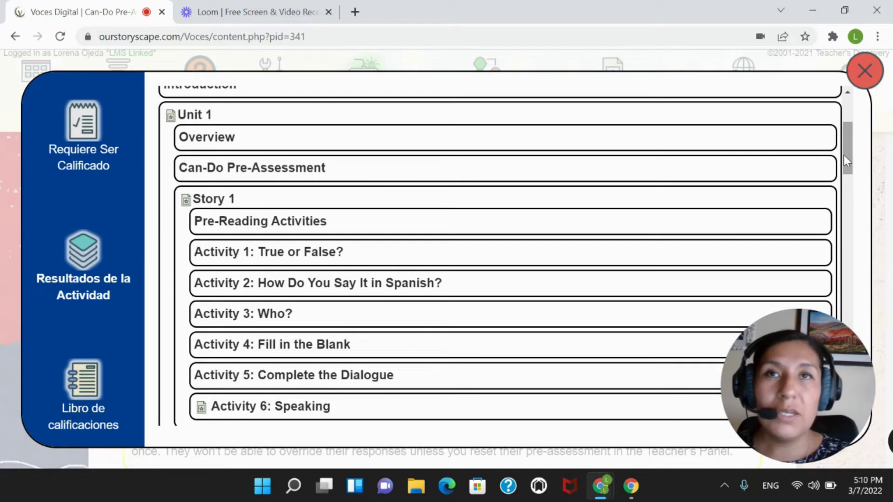
Review the student list for Unit 1's Activity 6: Speaking, then switch to Libro de calificaciones
left_click_drag(844, 156, 842, 184)
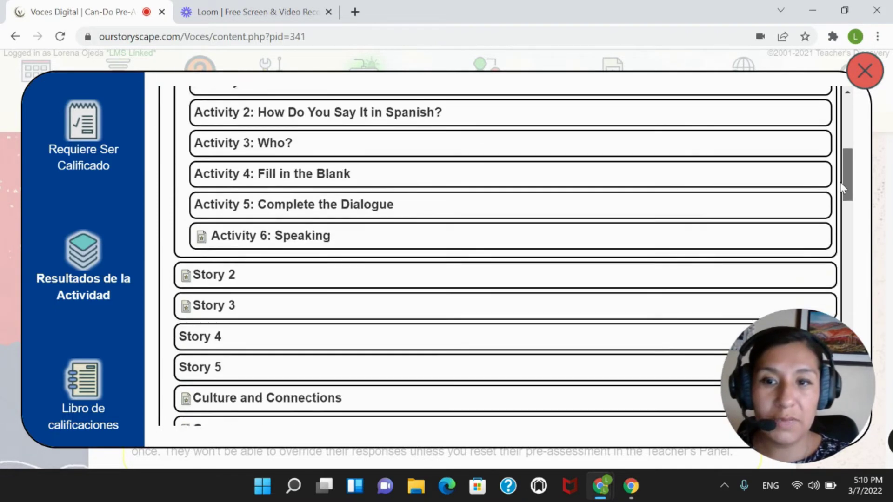
left_click(246, 239)
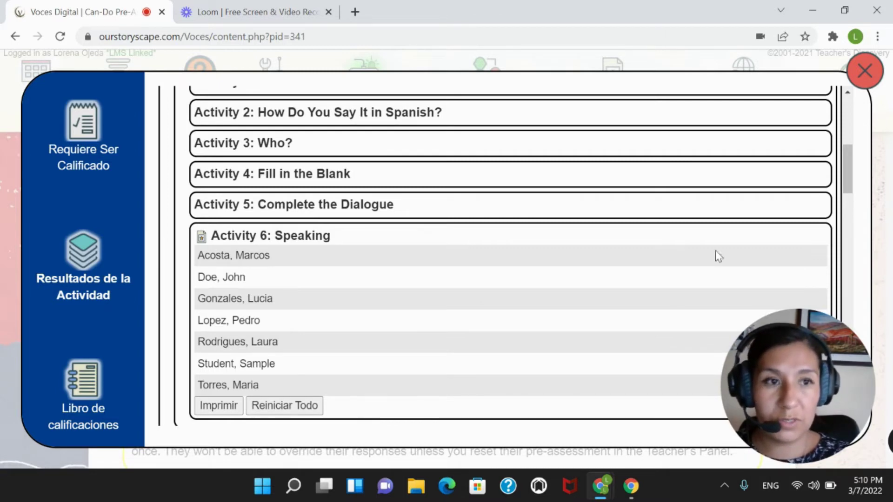
mouse_move(844, 178)
left_mouse_down()
mouse_move(845, 203)
mouse_move(844, 193)
left_mouse_up()
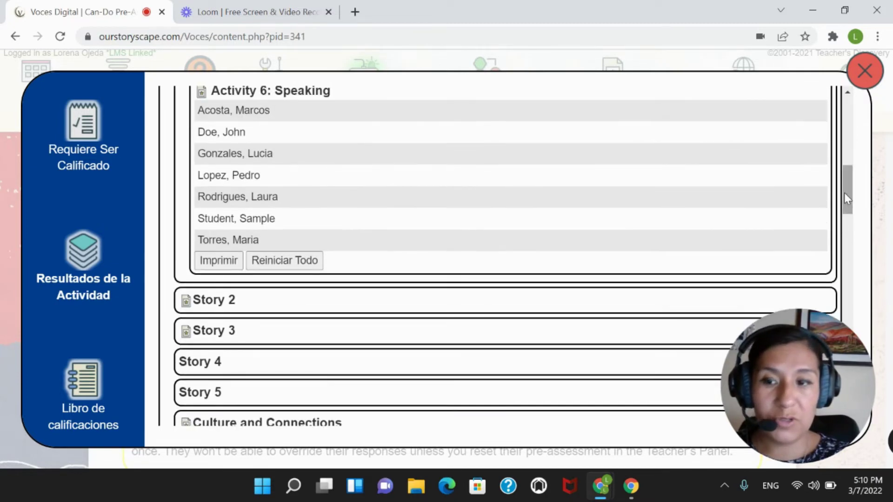
left_click(74, 394)
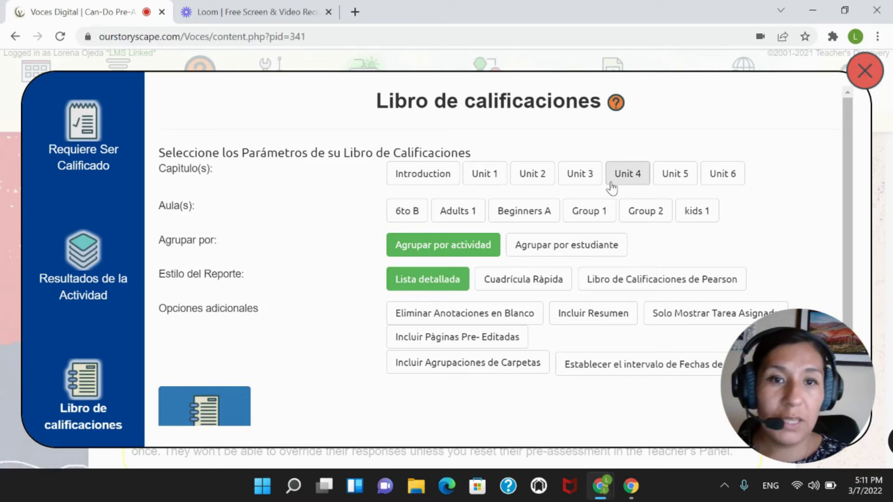
Generate a Unit 3 gradebook report for Group 2, grouped by student (Agrupar por estudiante)
left_click(580, 179)
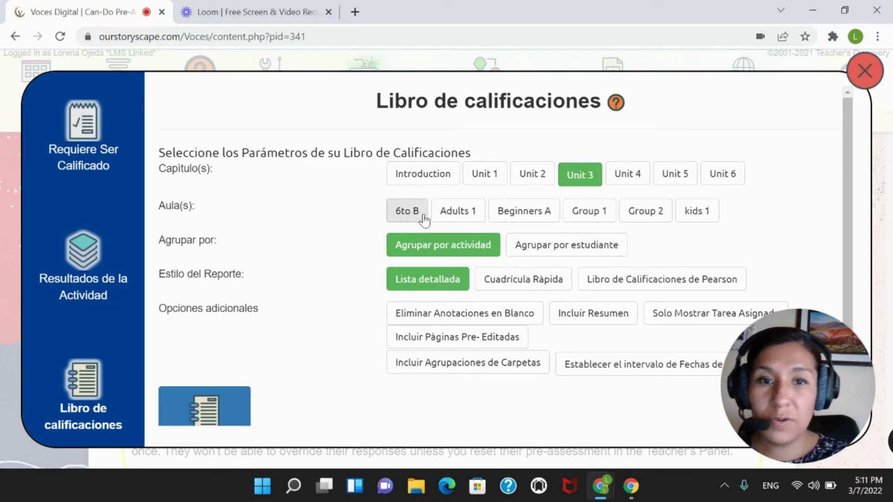
left_click(644, 221)
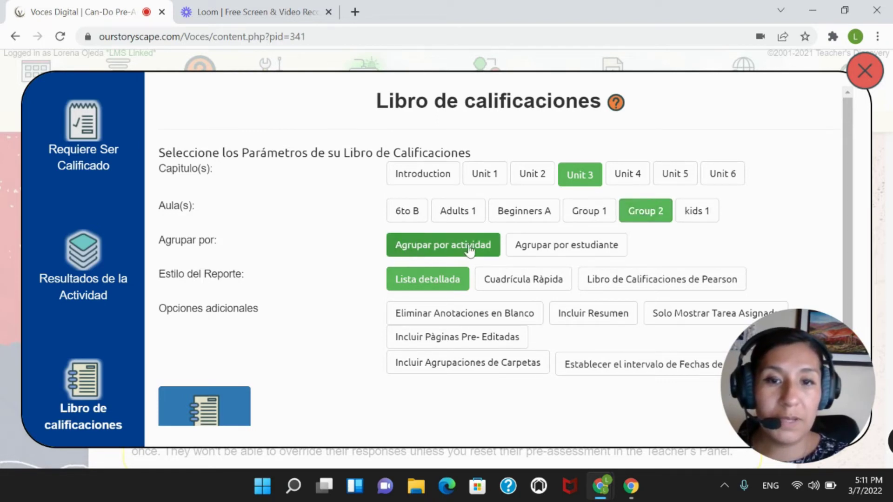
left_click(562, 250)
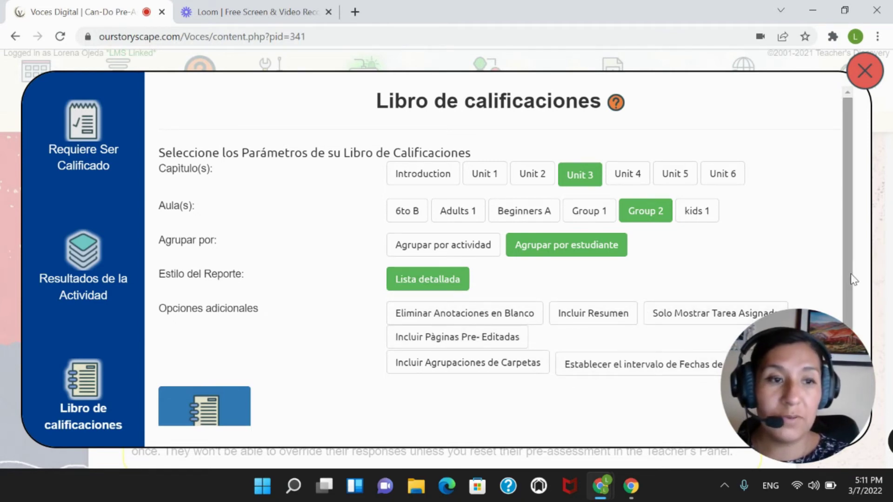
right_click(855, 302)
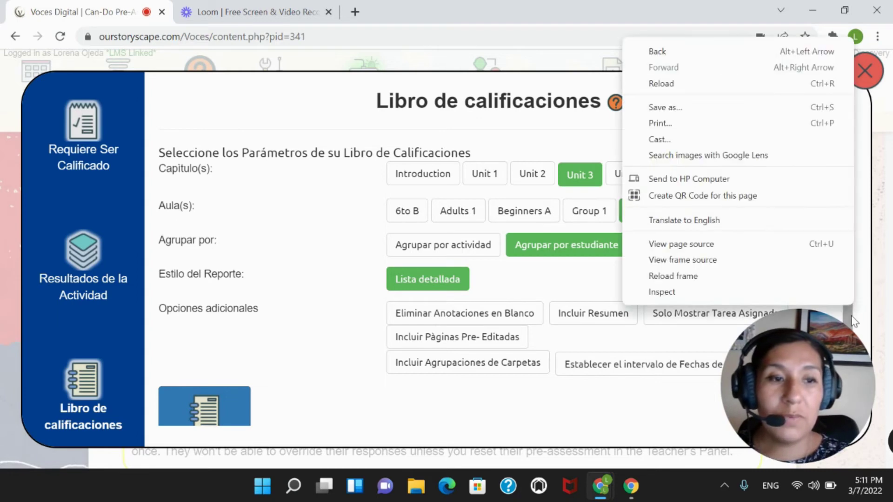
left_click(851, 315)
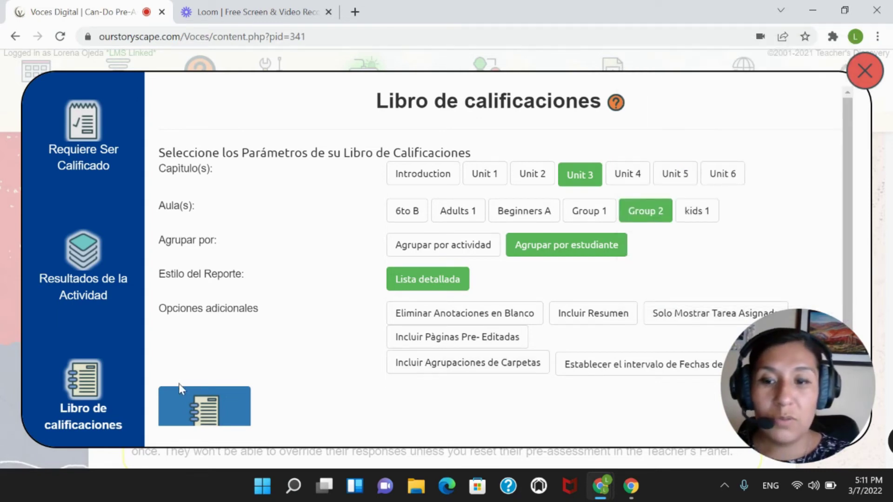
left_click_drag(846, 277, 846, 300)
left_click(218, 409)
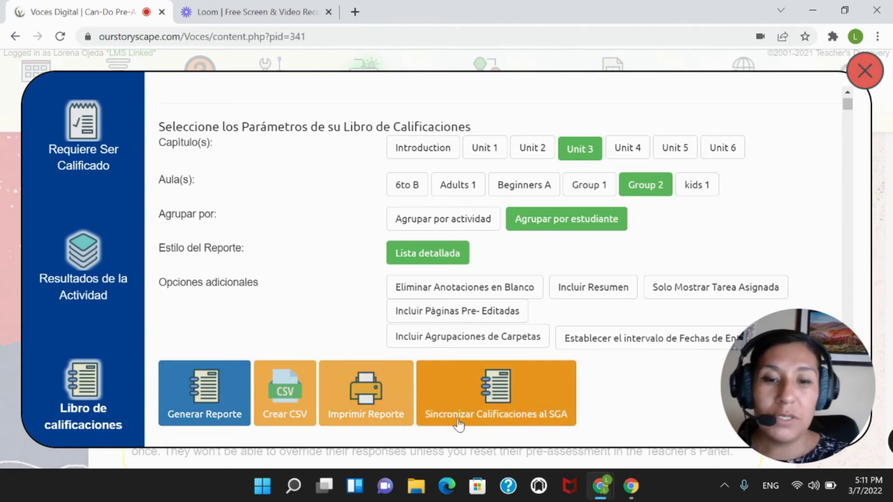
Look over the generated report, close the gradebook window, and bring up the Help guide
left_click(503, 394)
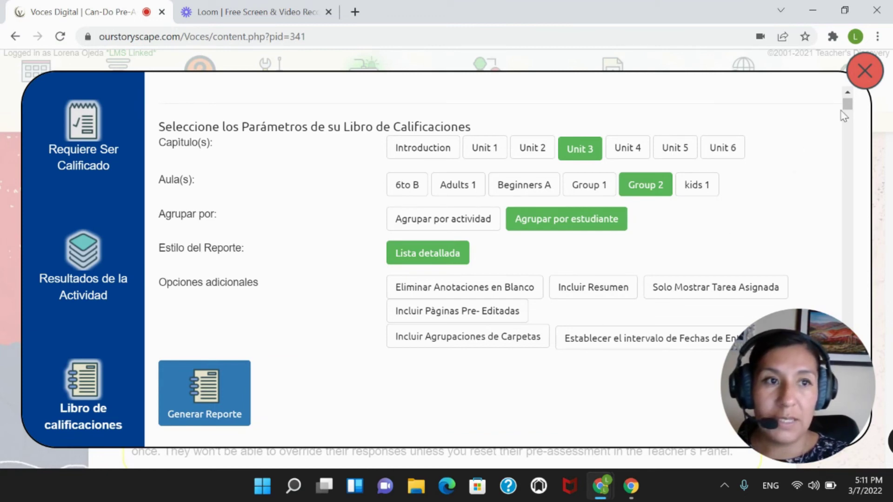
mouse_move(846, 107)
left_mouse_down()
mouse_move(847, 138)
mouse_move(847, 108)
mouse_move(835, 105)
mouse_move(846, 112)
left_mouse_up()
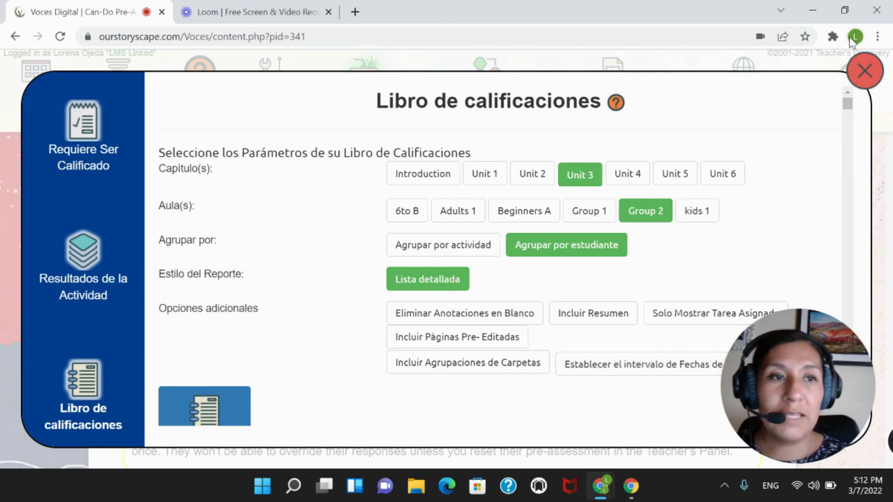
left_click(866, 72)
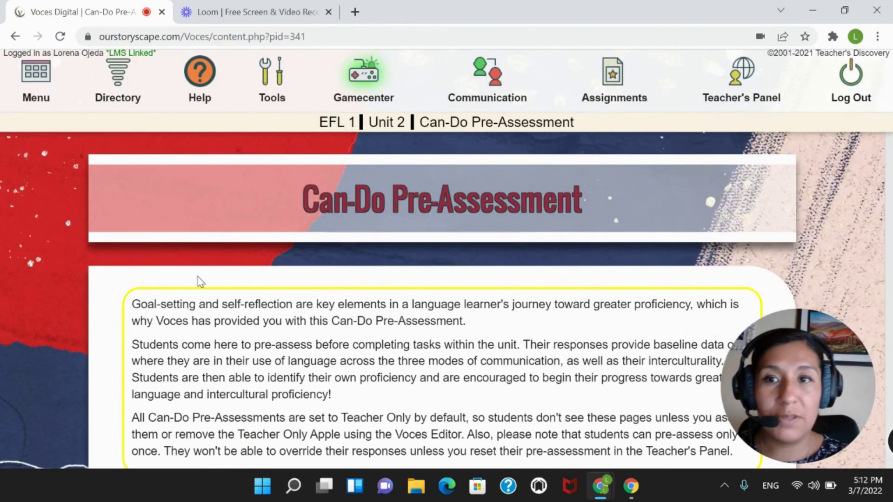
left_click(199, 79)
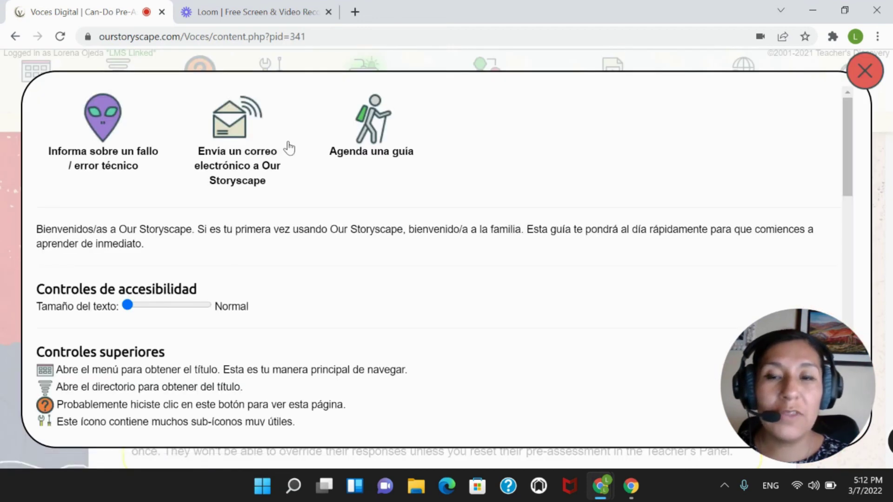